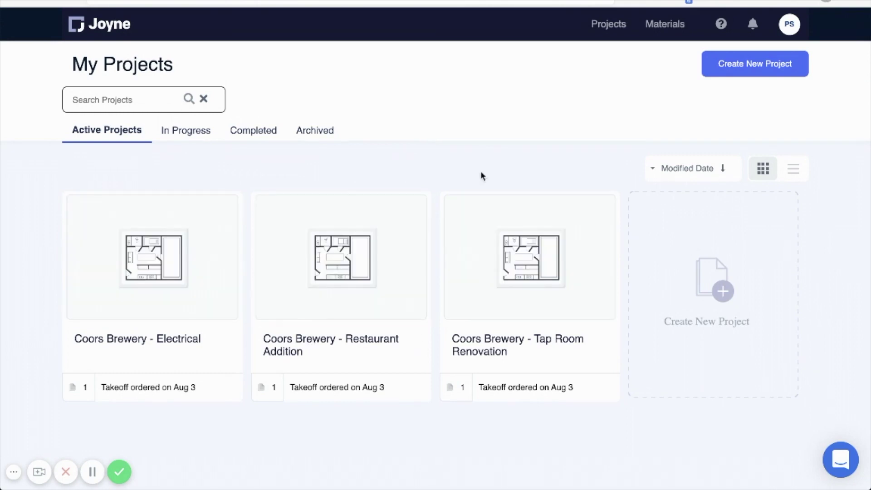
# Step: Create a new project from the blueprint file Coors Brewery - Beer Garden Renovation.pdf on the Desktop
pyautogui.click(751, 69)
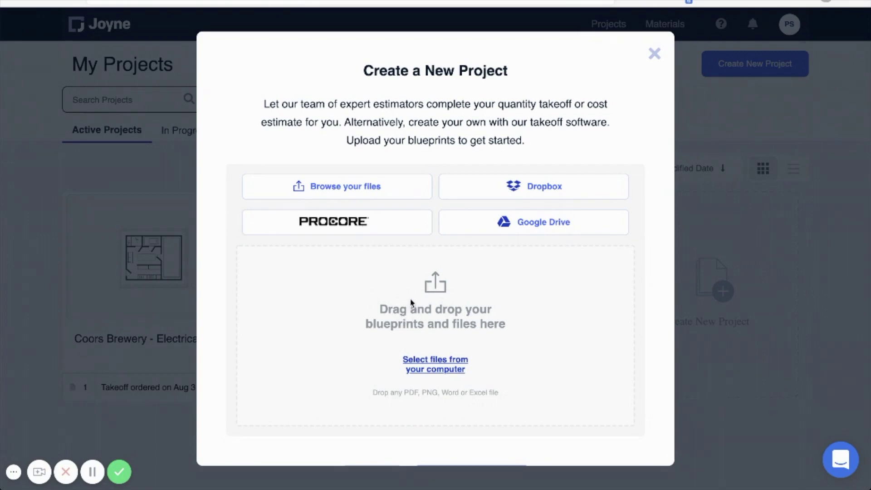
pyautogui.click(366, 196)
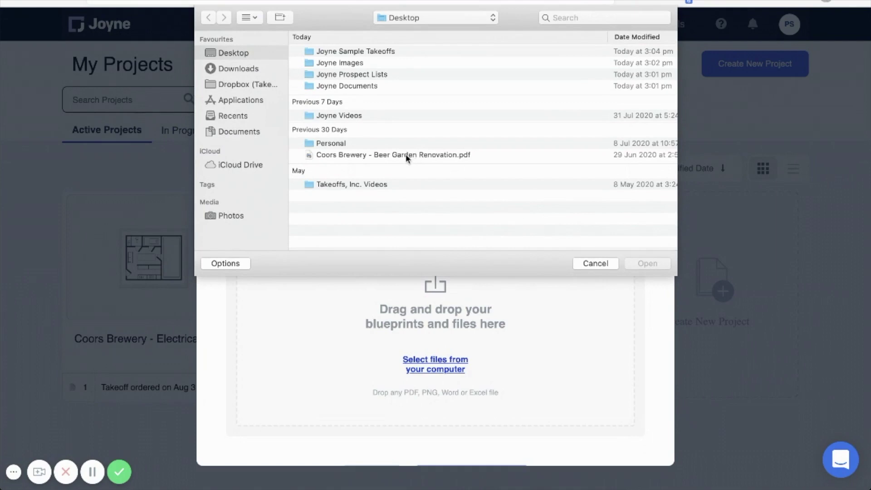
pyautogui.doubleClick(438, 156)
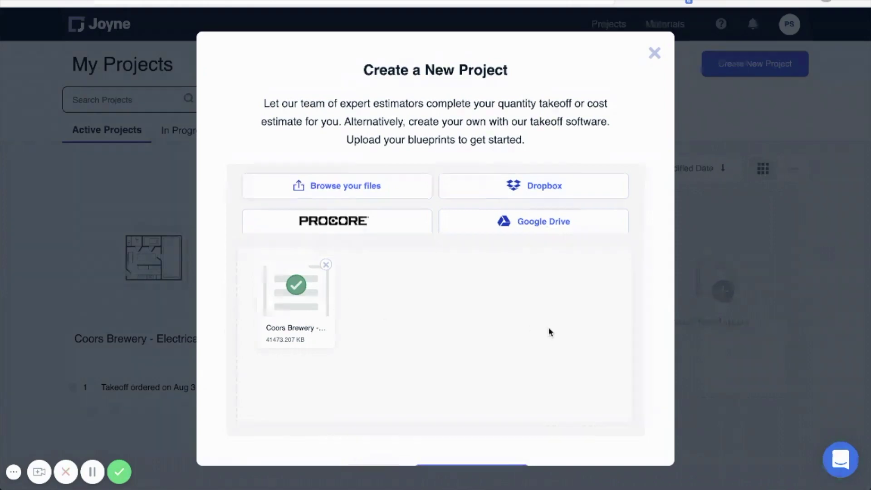
pyautogui.scroll(-1, 550, 331)
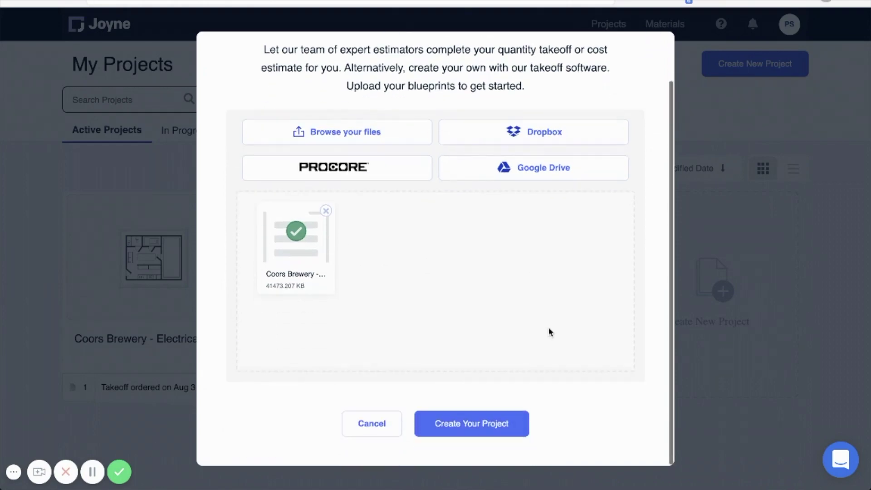
pyautogui.click(471, 424)
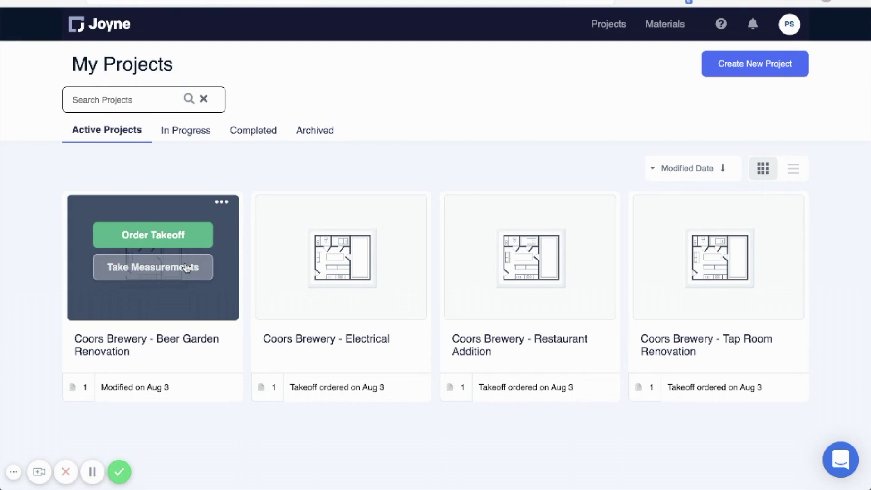
# Step: Start a takeoff order for the Coors Brewery - Beer Garden Renovation project, keeping the already uploaded plan
pyautogui.click(181, 239)
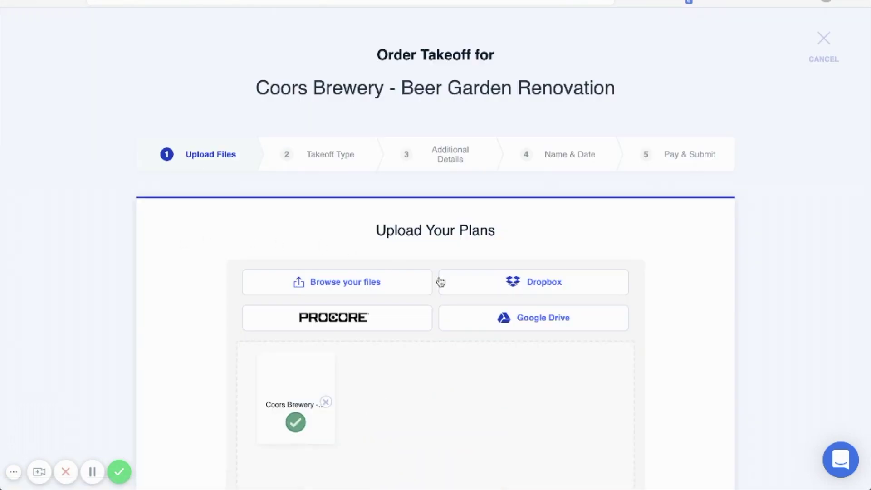
pyautogui.scroll(-5, 527, 310)
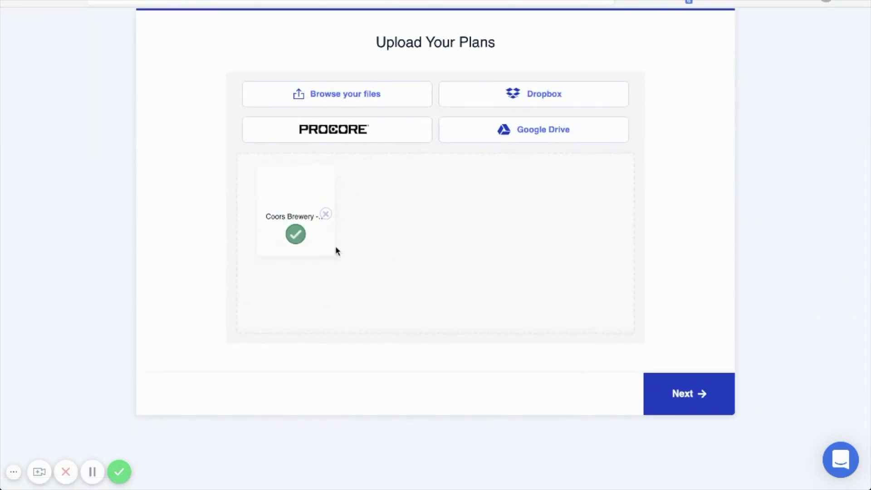
pyautogui.click(687, 393)
# Step: Set the takeoff type to Whole Building, described as Commercial/Multi-Residential, and proceed to the additional details
pyautogui.scroll(-2, 669, 355)
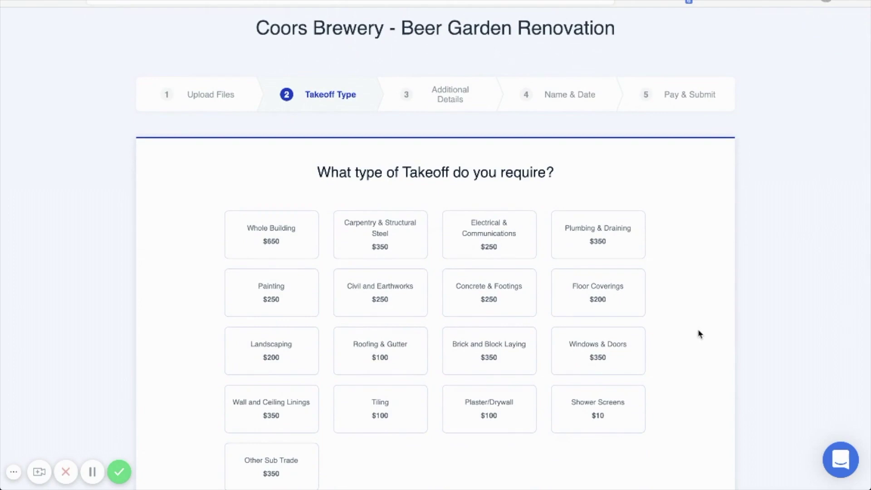
pyautogui.scroll(-1, 699, 334)
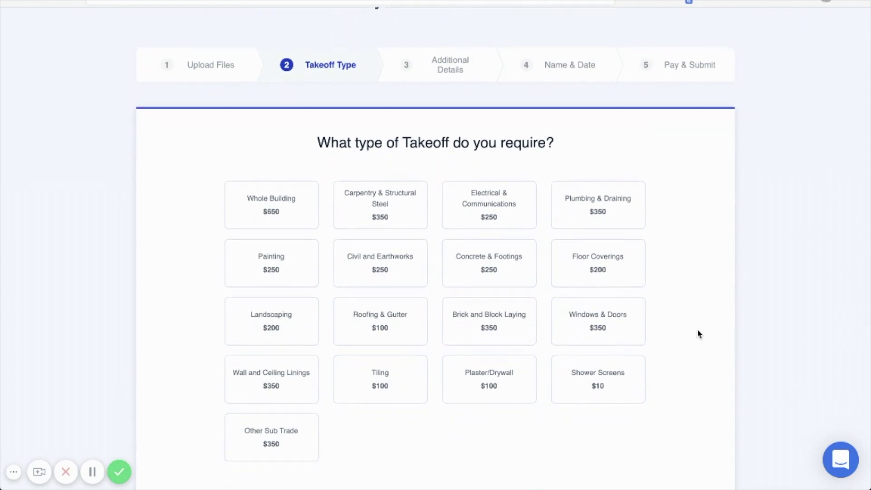
pyautogui.scroll(-1, 699, 334)
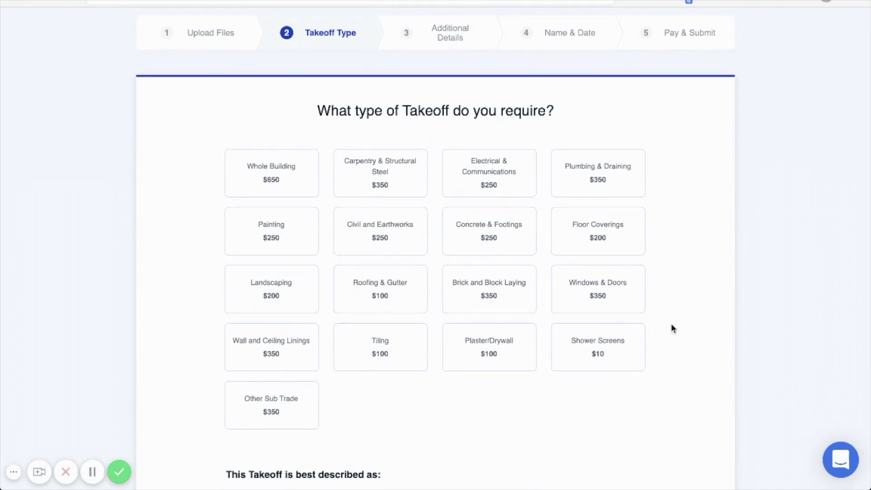
pyautogui.click(269, 178)
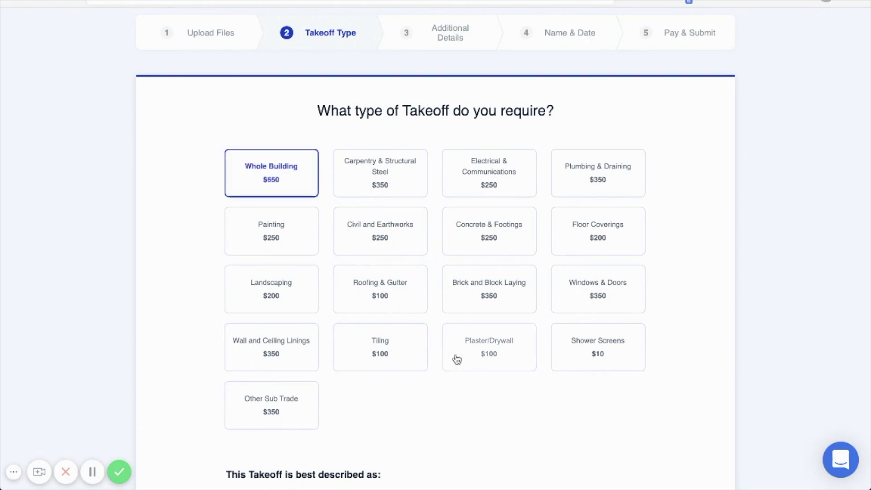
pyautogui.scroll(-3, 518, 376)
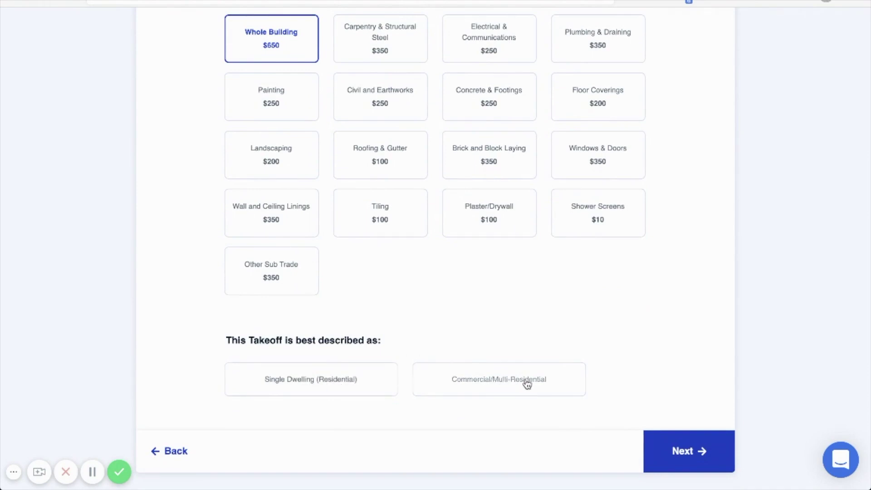
pyautogui.click(485, 381)
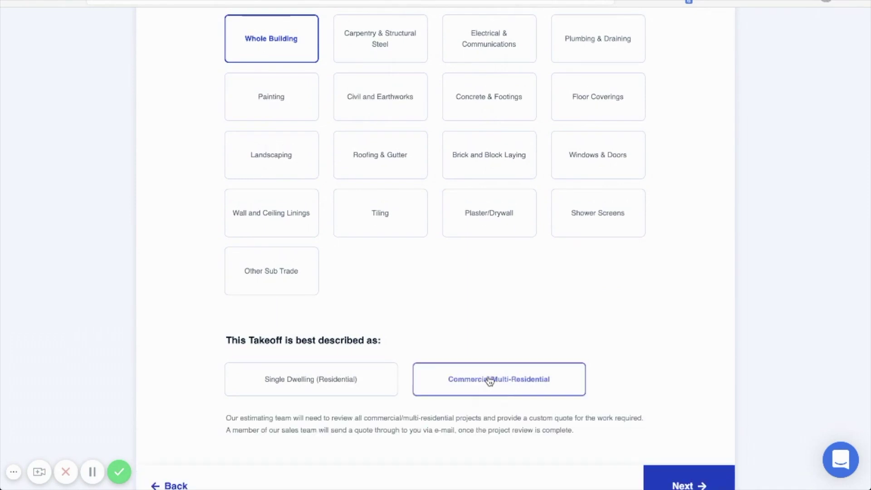
pyautogui.scroll(2, 445, 254)
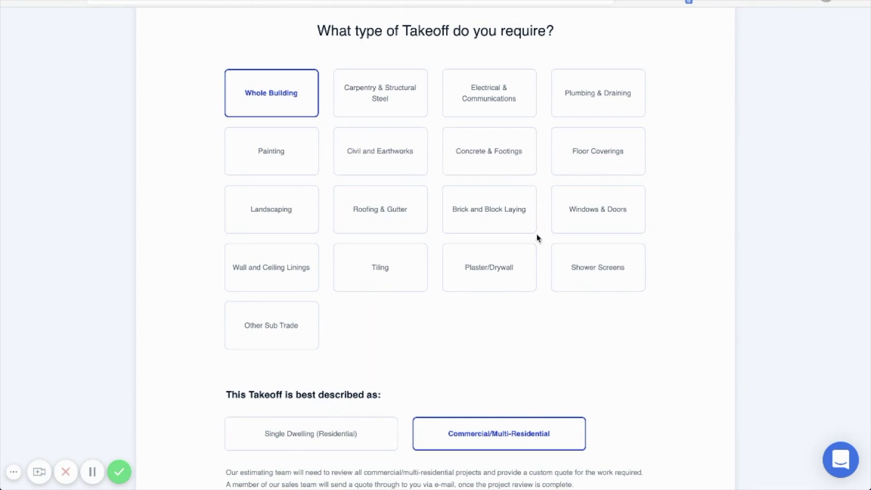
pyautogui.scroll(-1, 608, 326)
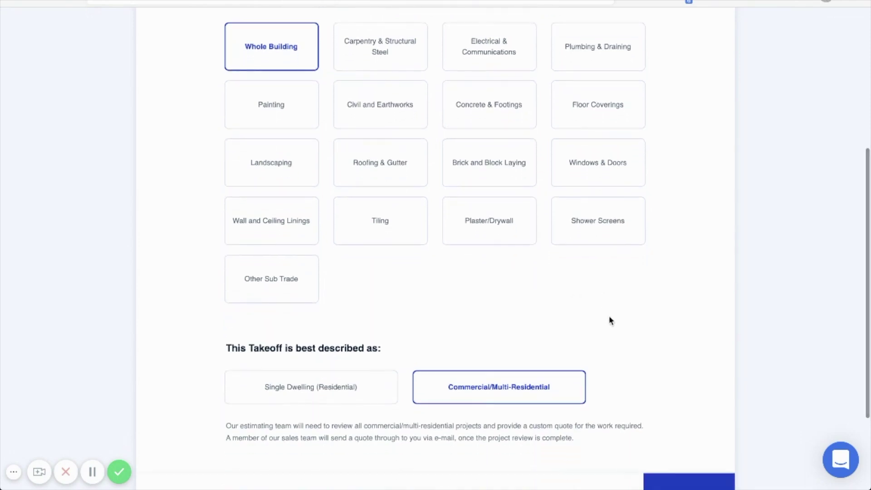
pyautogui.scroll(-1, 609, 321)
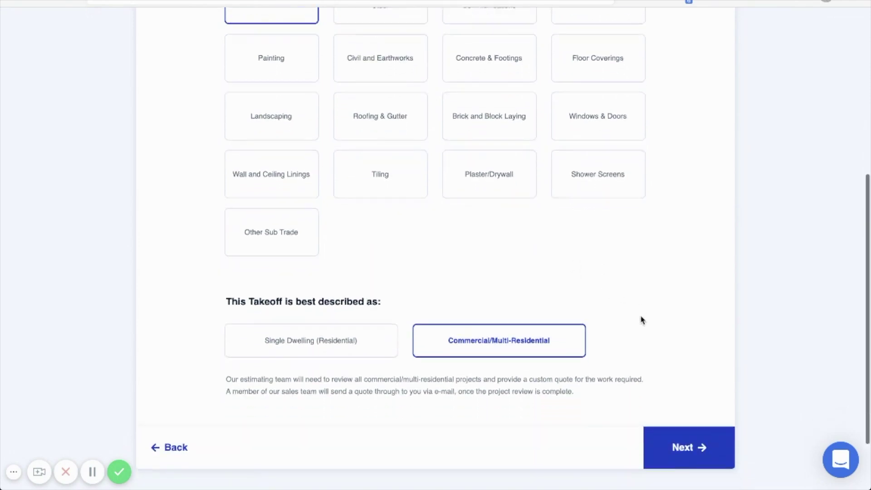
pyautogui.click(684, 432)
# Step: Choose None for benchmark cost rates, decline both the Detailed Takeoff upgrade and the building materials purchase, and continue
pyautogui.scroll(-3, 665, 326)
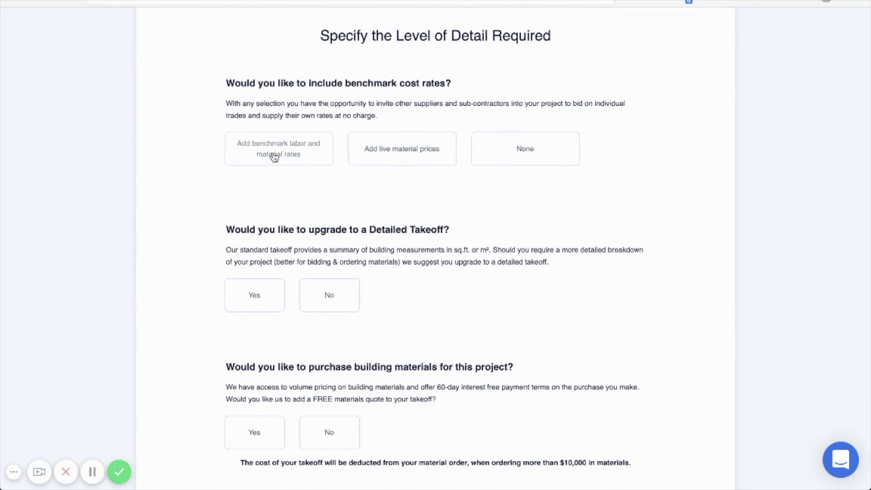
pyautogui.click(526, 152)
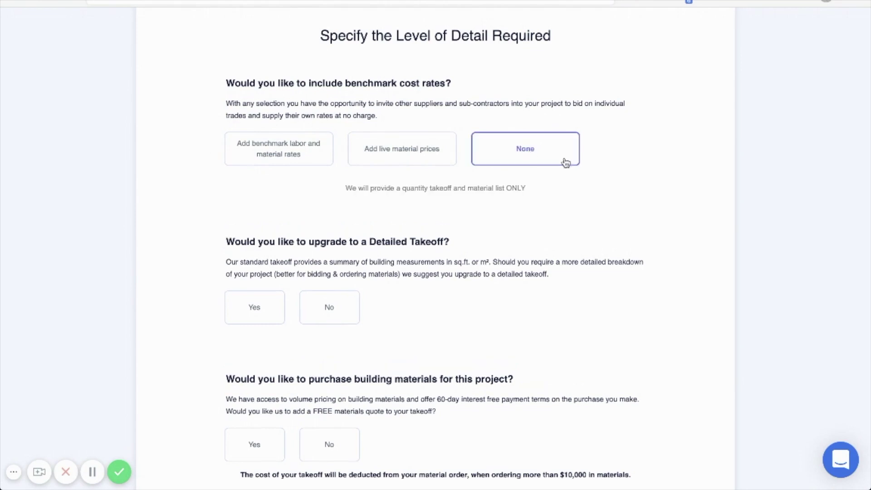
pyautogui.scroll(-2, 616, 223)
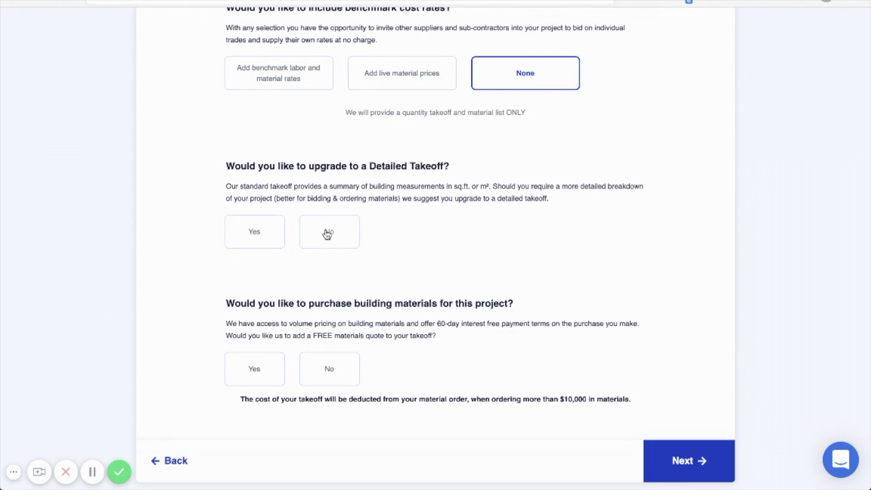
pyautogui.click(329, 234)
pyautogui.scroll(-3, 565, 250)
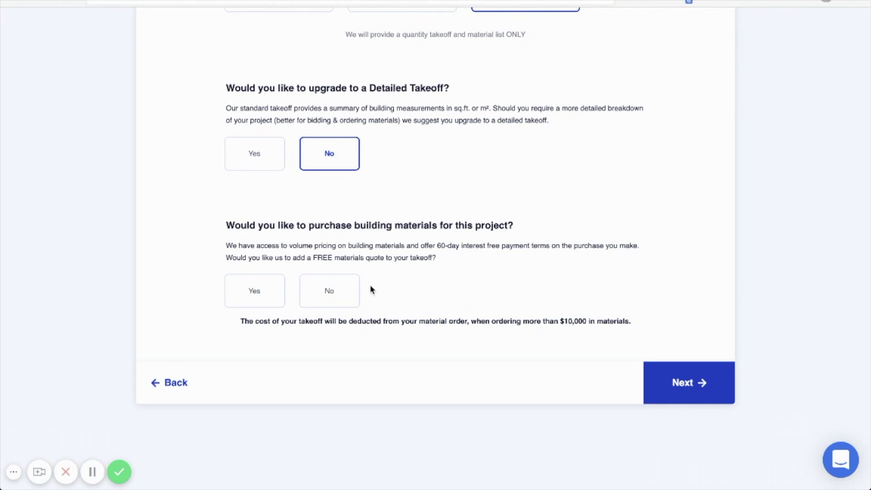
pyautogui.click(345, 293)
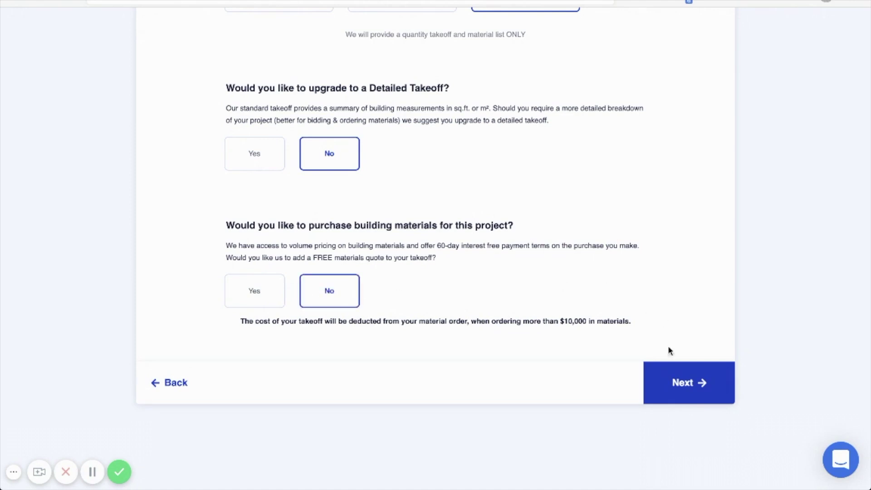
pyautogui.click(682, 381)
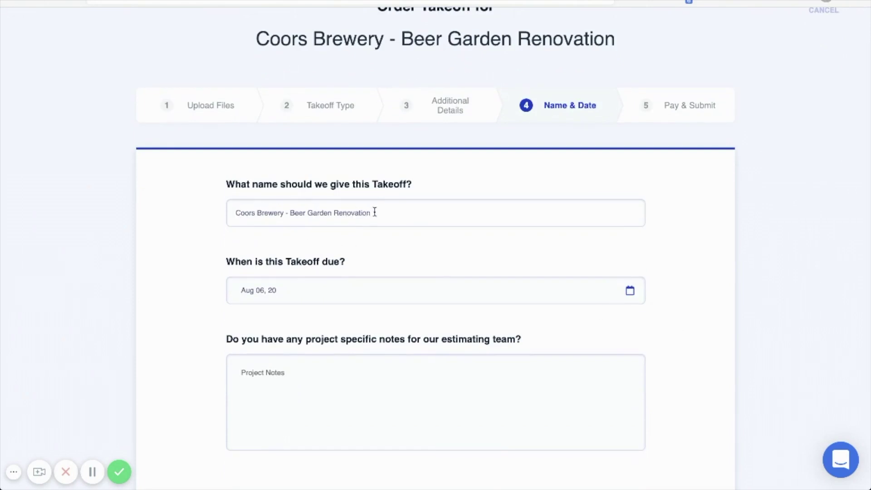
# Step: Keep the takeoff name, set the due date to Aug 10, 20, and continue to payment without project notes
pyautogui.scroll(2, 425, 249)
pyautogui.scroll(1, 425, 247)
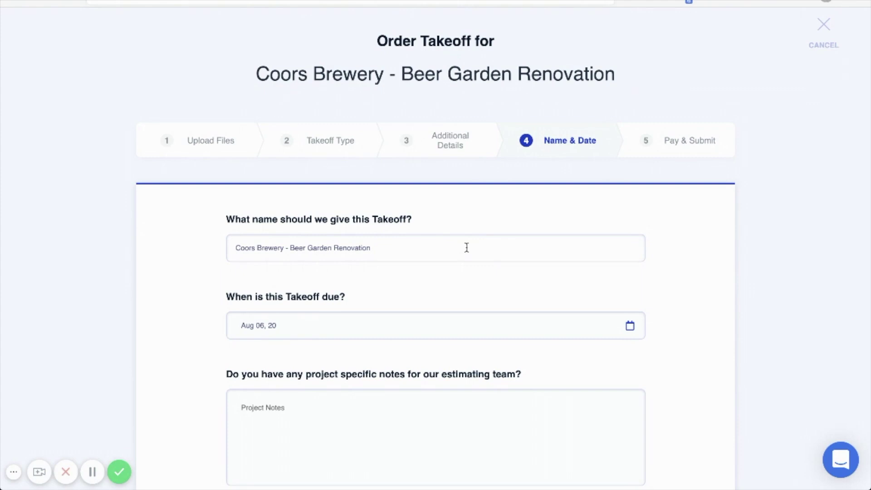
pyautogui.click(238, 247)
pyautogui.scroll(-2, 451, 257)
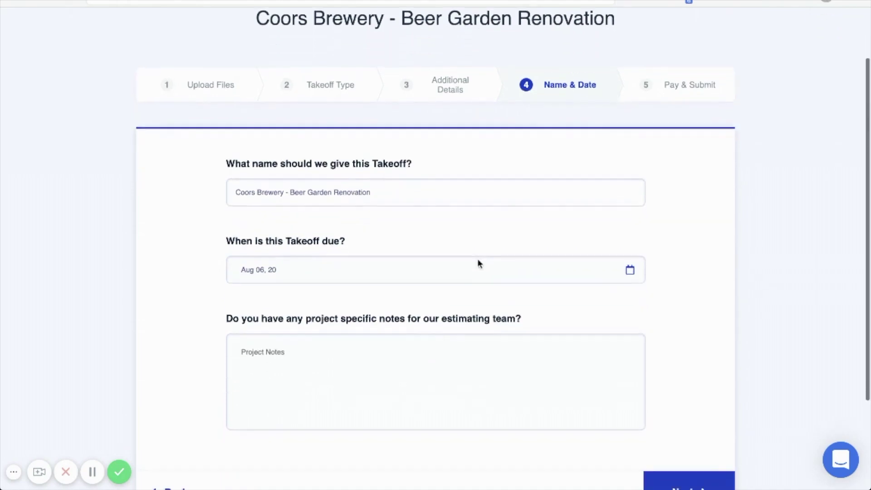
pyautogui.click(629, 271)
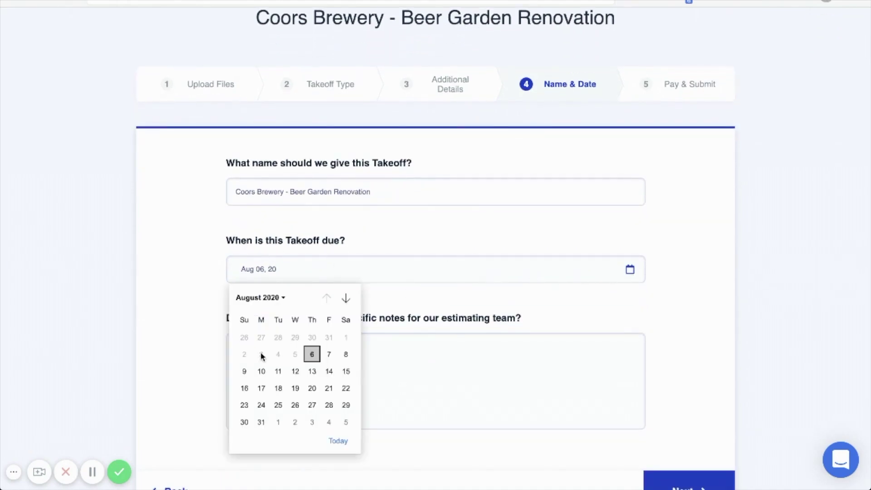
pyautogui.click(262, 372)
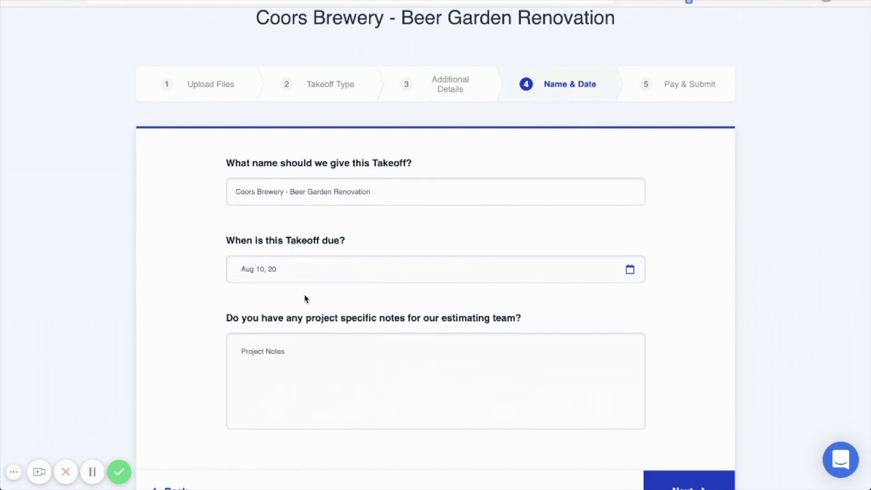
pyautogui.scroll(-2, 643, 313)
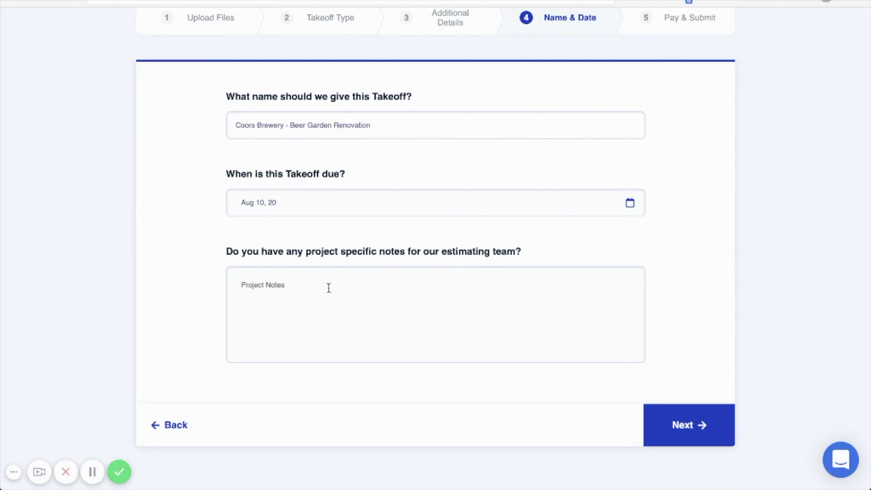
pyautogui.click(675, 424)
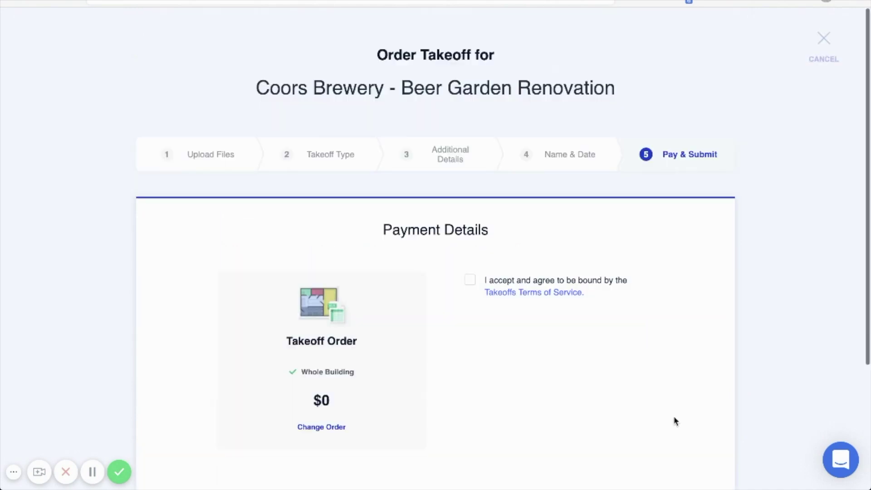
# Step: Accept the Takeoffs Terms of Service and submit the takeoff order without a discount code
pyautogui.click(470, 280)
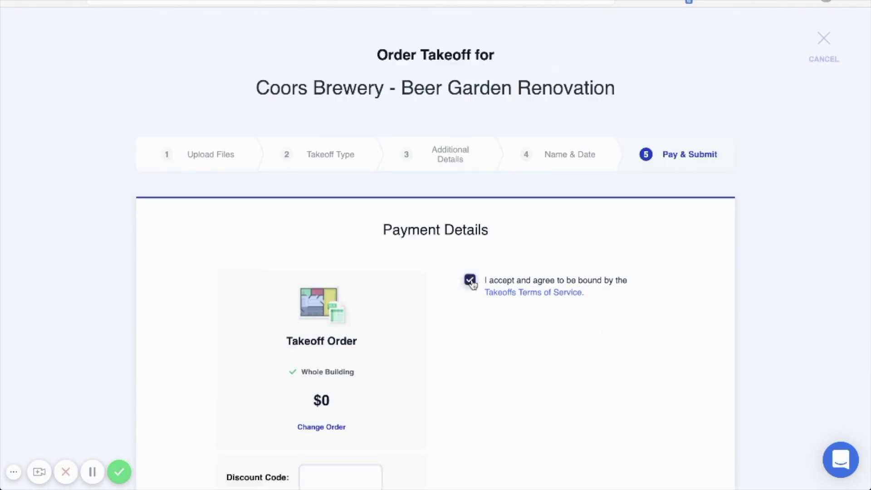
pyautogui.scroll(-2, 554, 316)
pyautogui.scroll(-2, 624, 327)
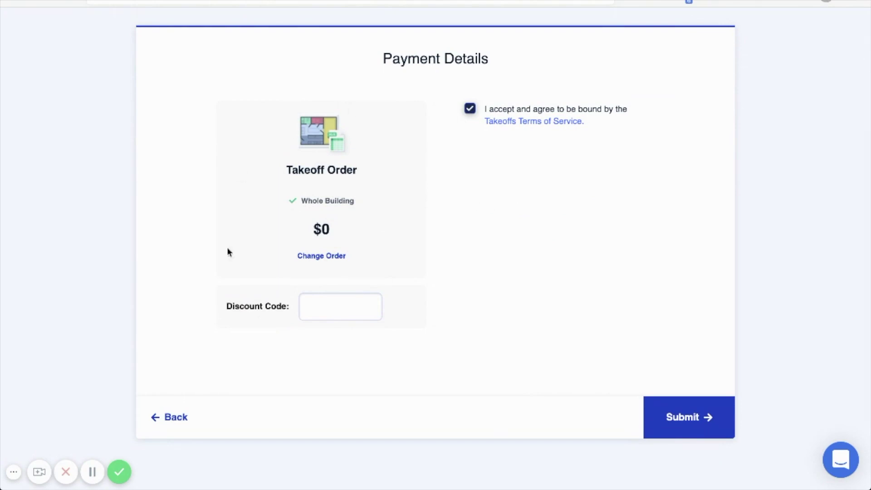
pyautogui.click(682, 424)
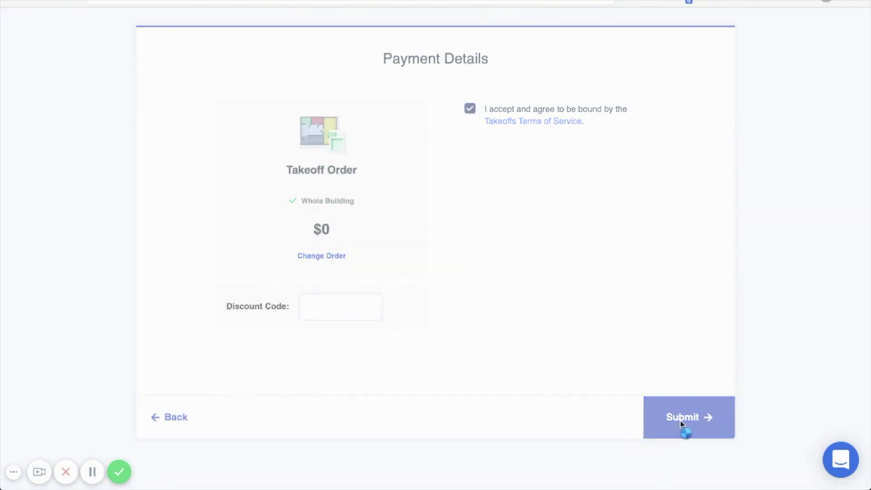
pyautogui.scroll(-2, 662, 343)
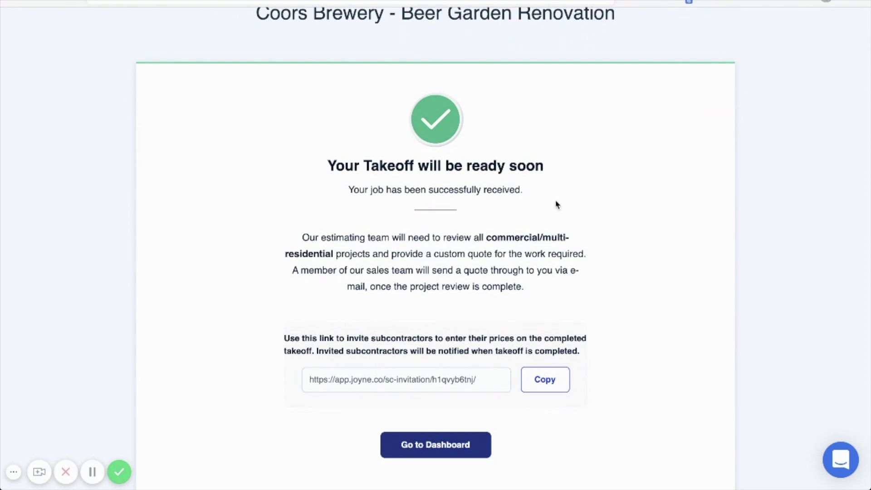
pyautogui.scroll(-1, 558, 204)
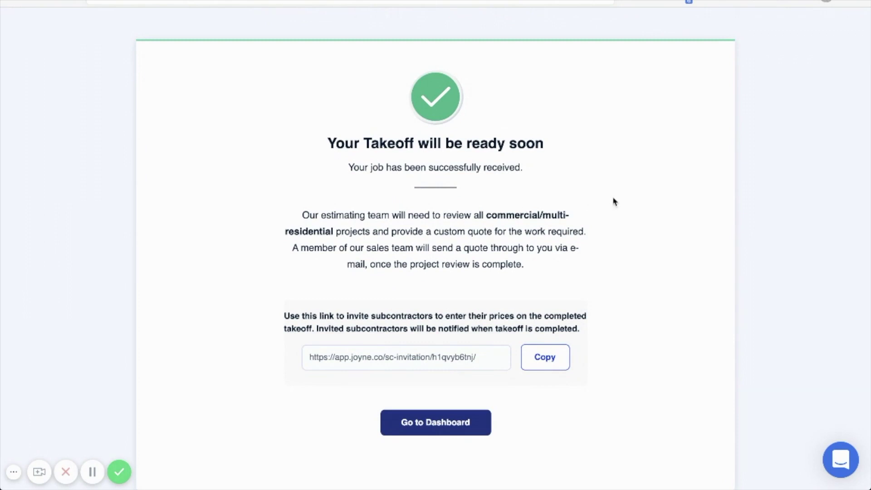
pyautogui.scroll(-1, 615, 202)
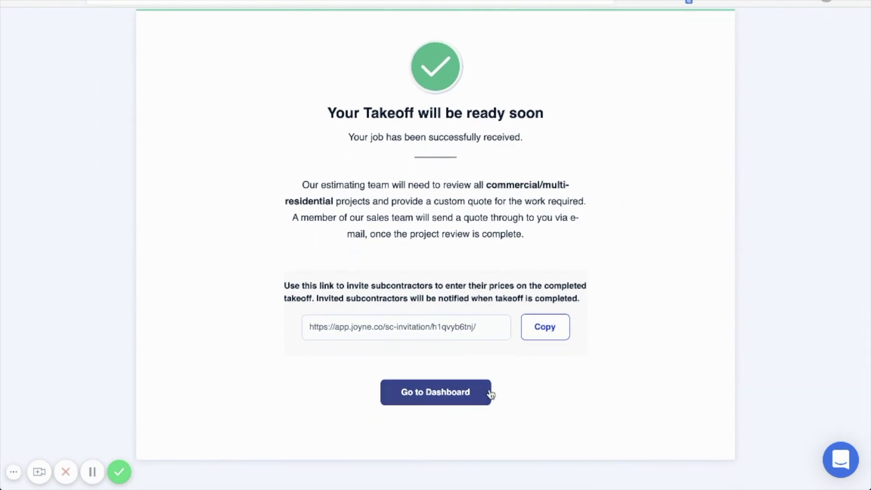